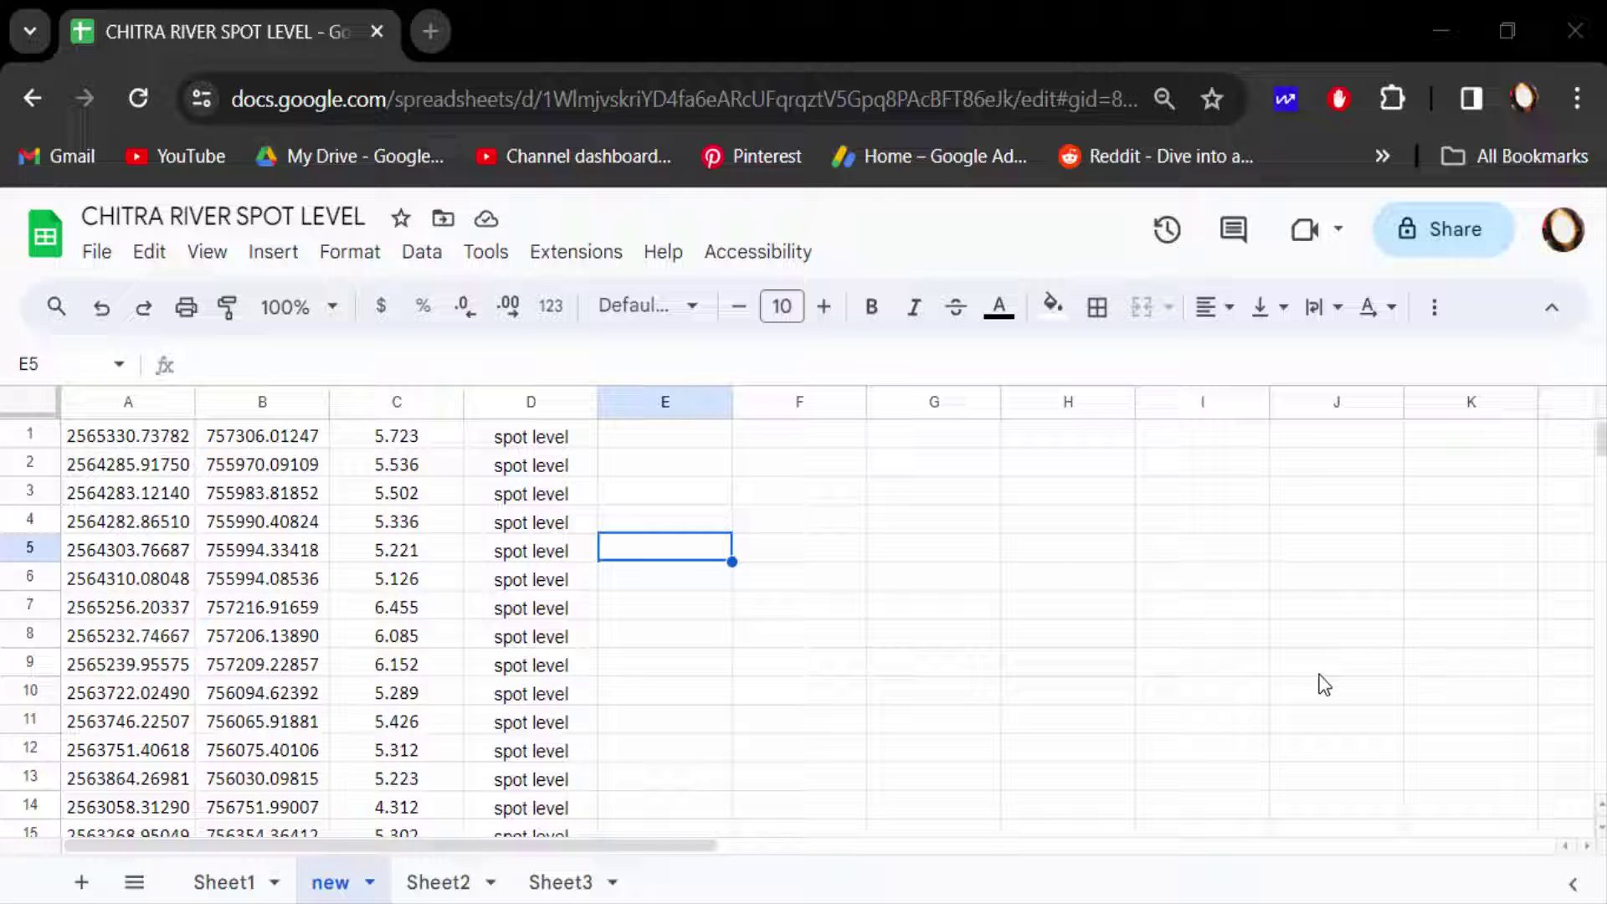
scroll(565, 725, down, 5)
scroll(403, 692, up, 5)
Duplicate the 'new' sheet from its tab menu, creating 'Copy of new'.
click(313, 666)
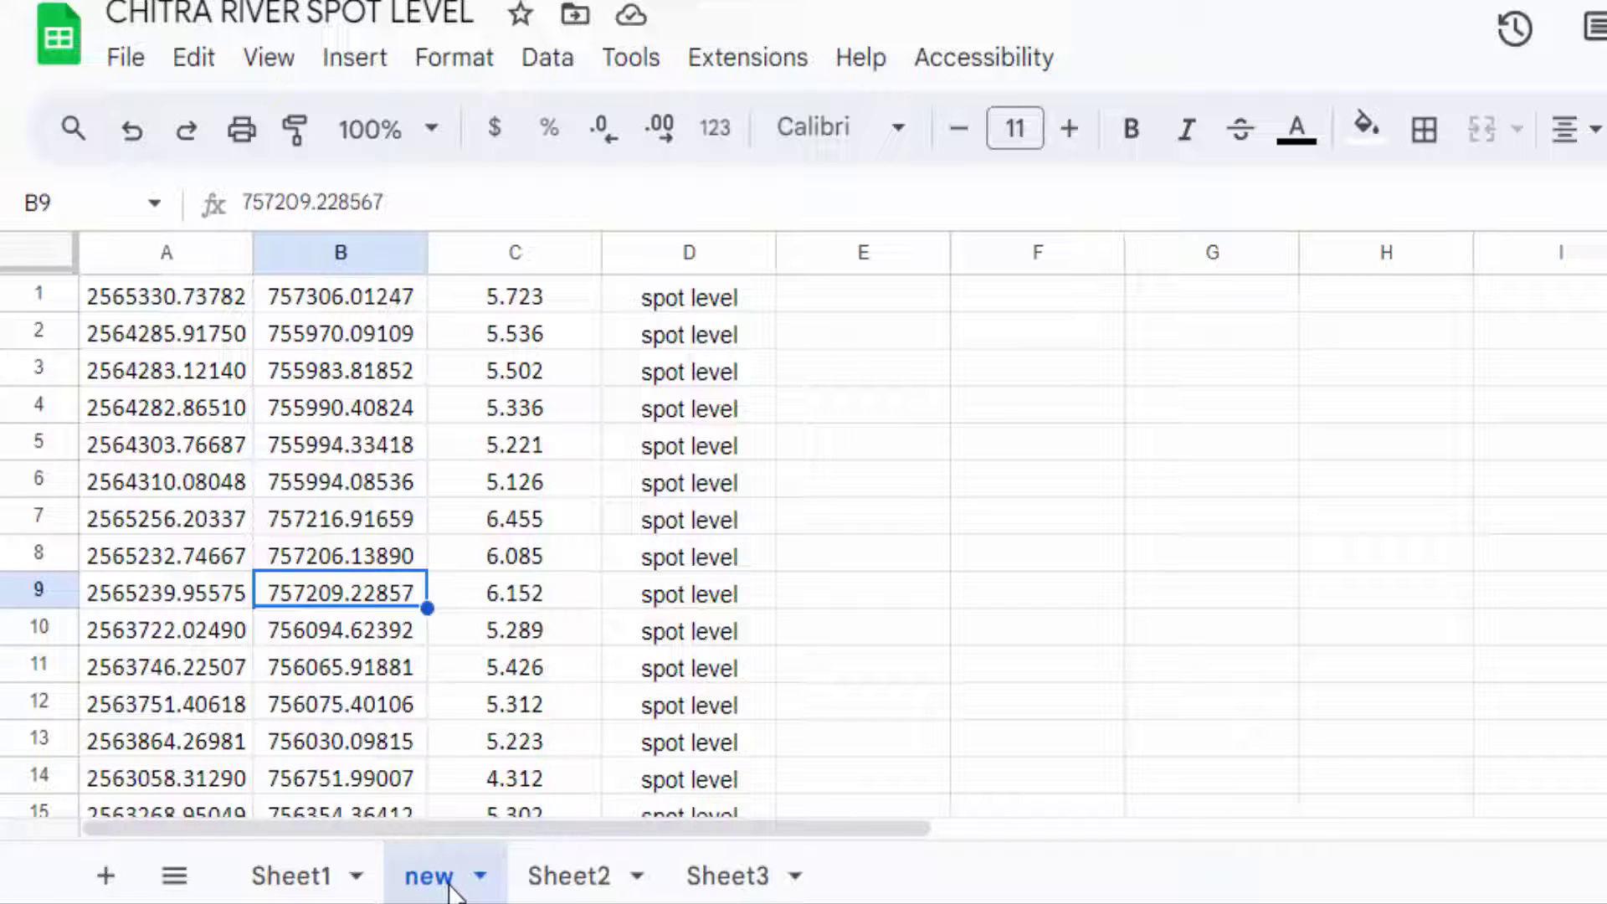
right_click(449, 888)
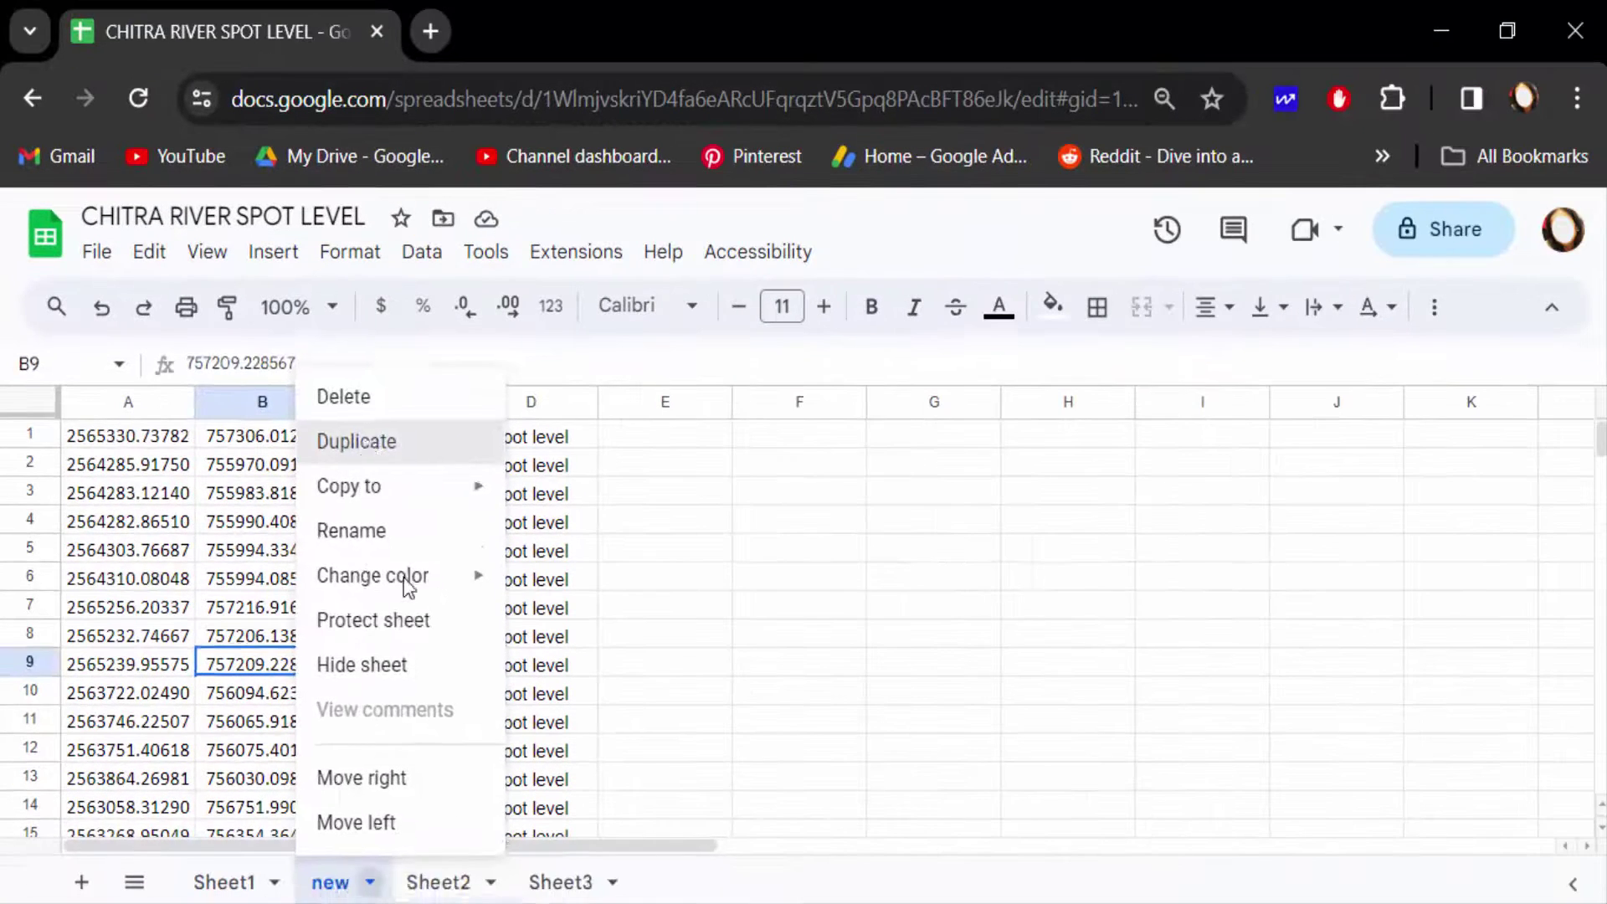
click(377, 440)
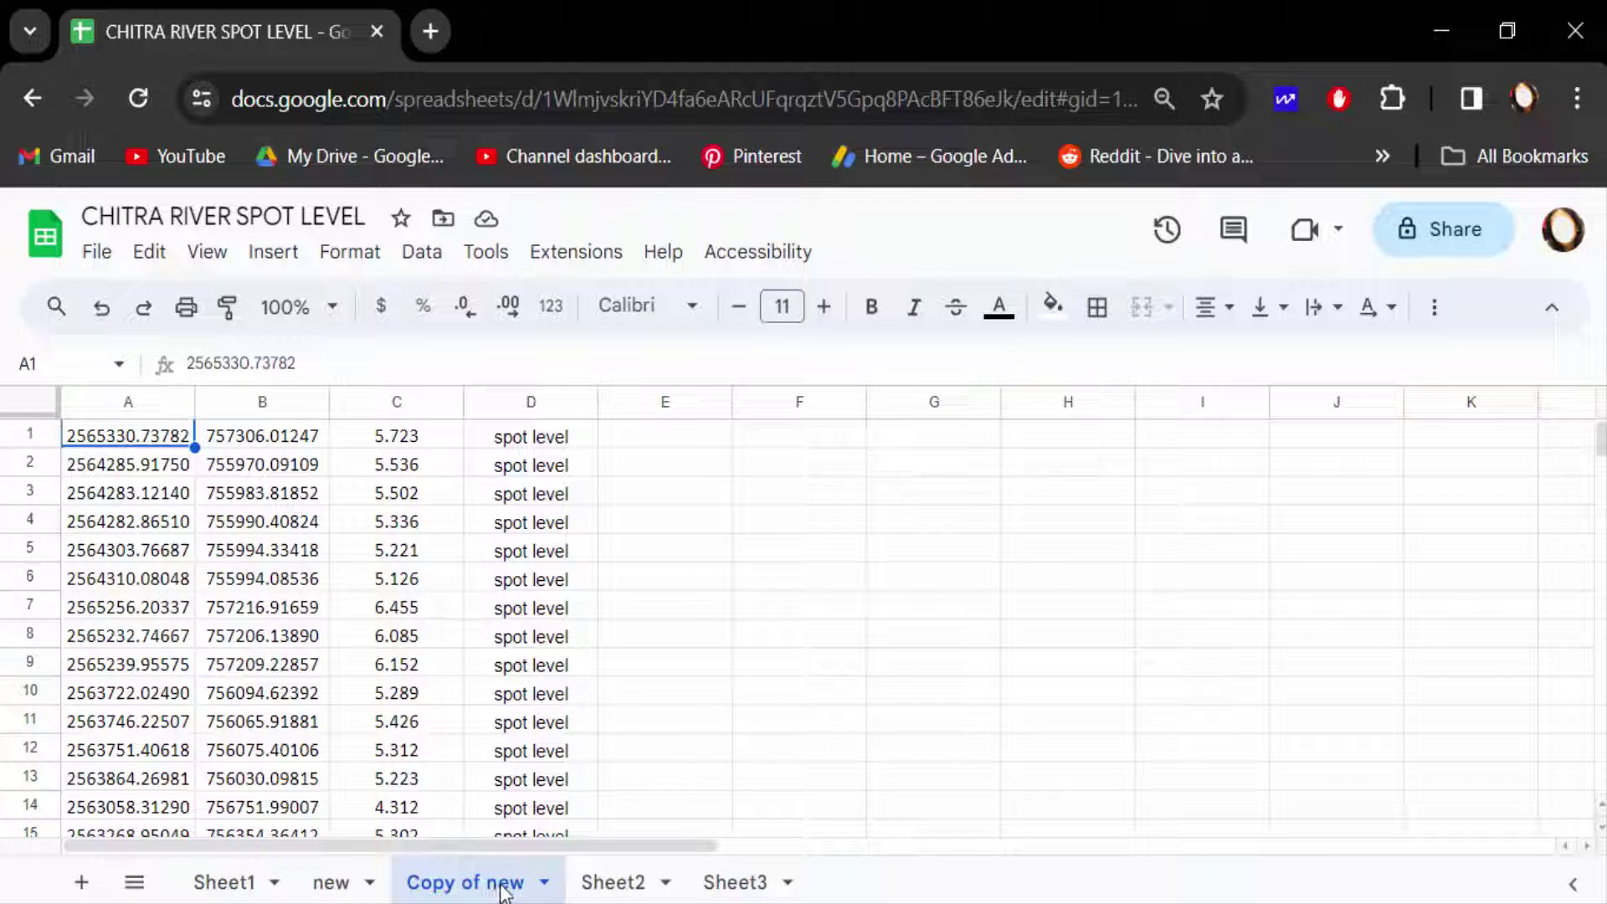
Duplicate 'Copy of new' twice more and switch to 'Copy of Copy of Copy of new'.
click(534, 891)
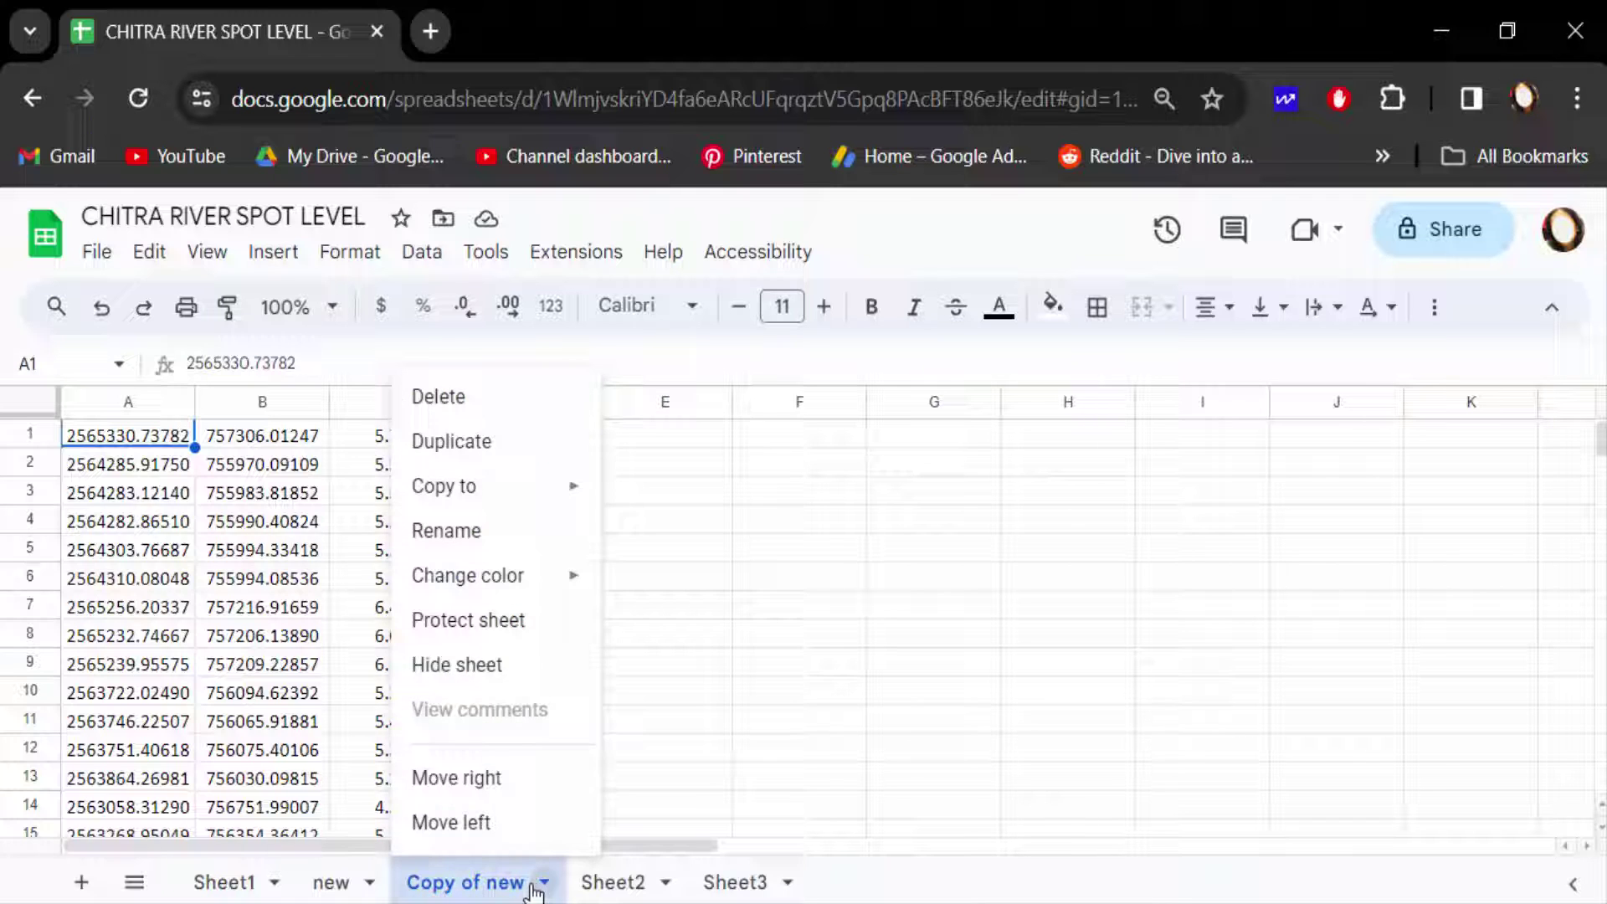
click(502, 440)
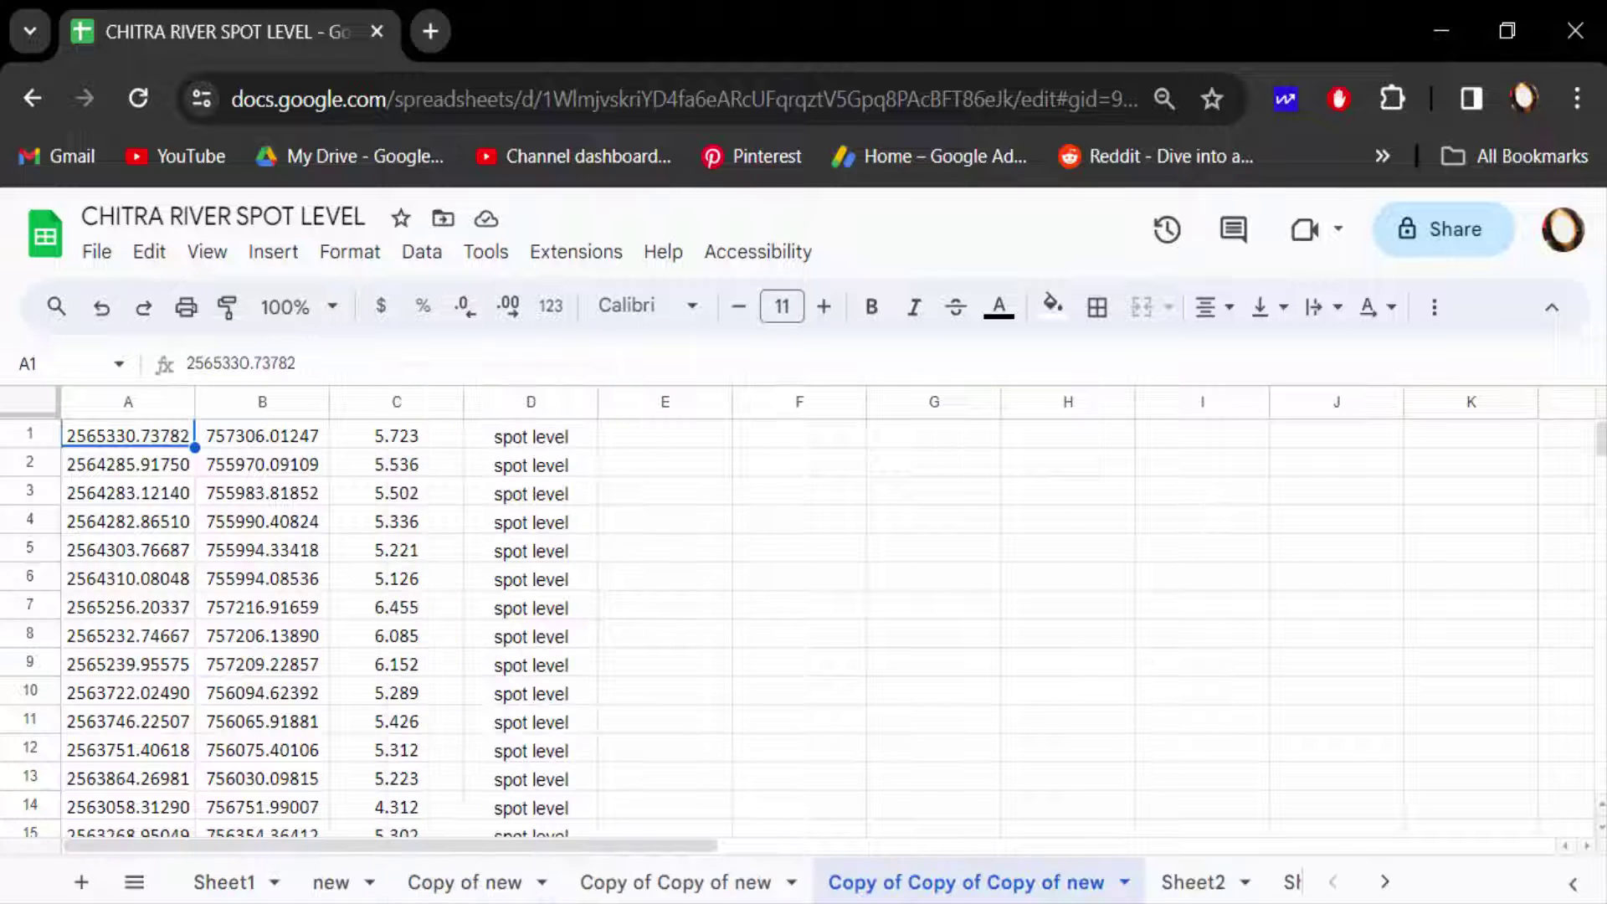
click(659, 885)
click(866, 886)
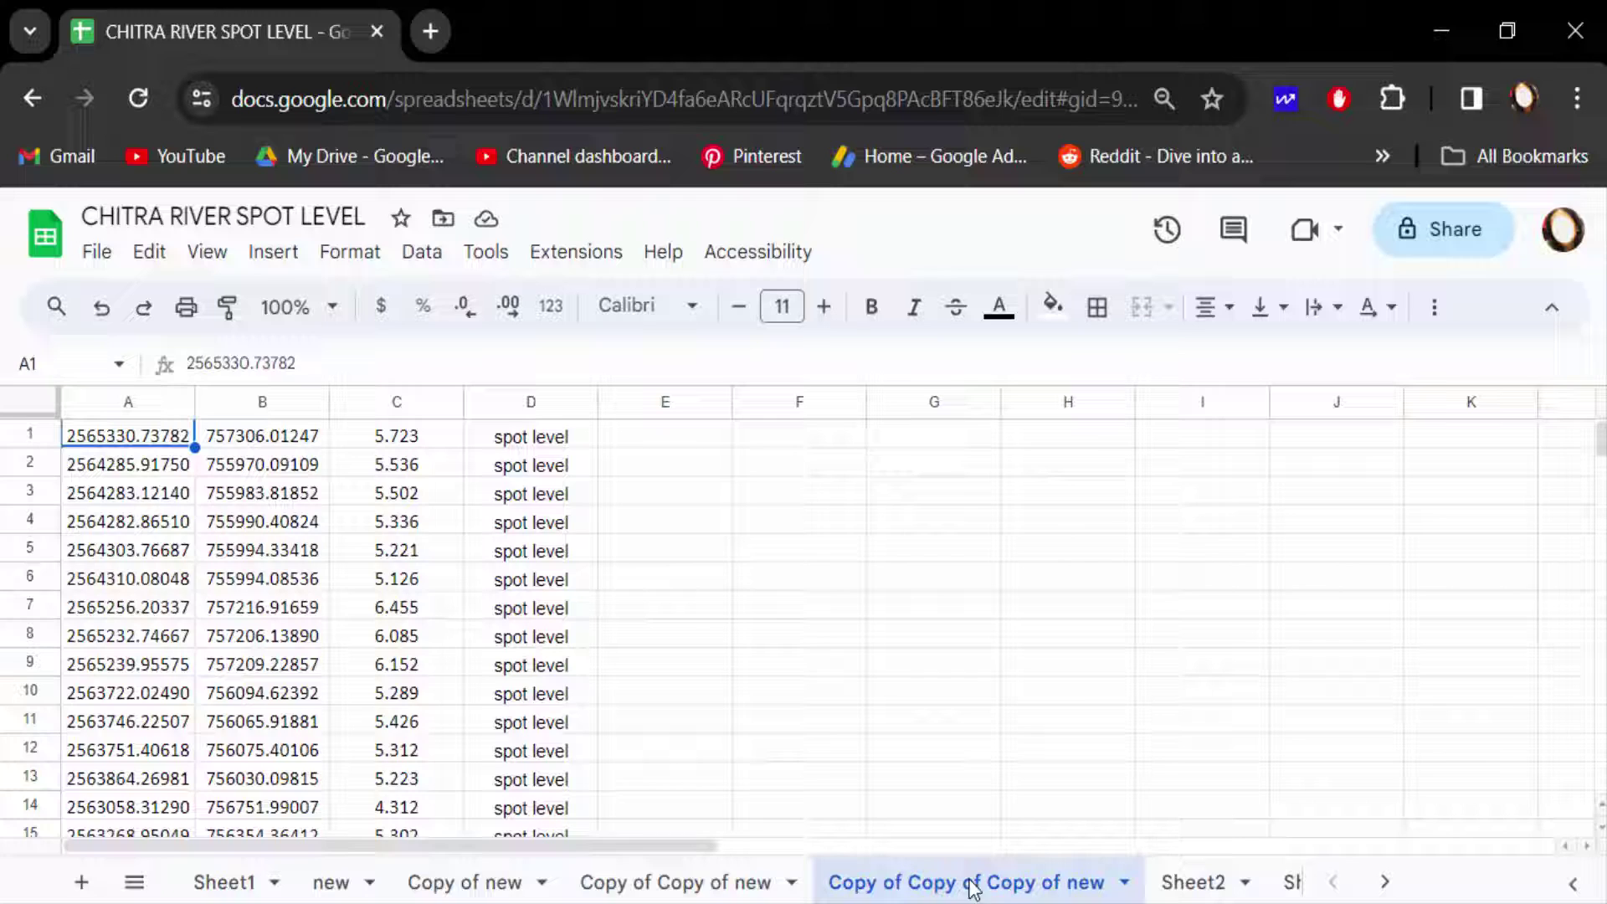